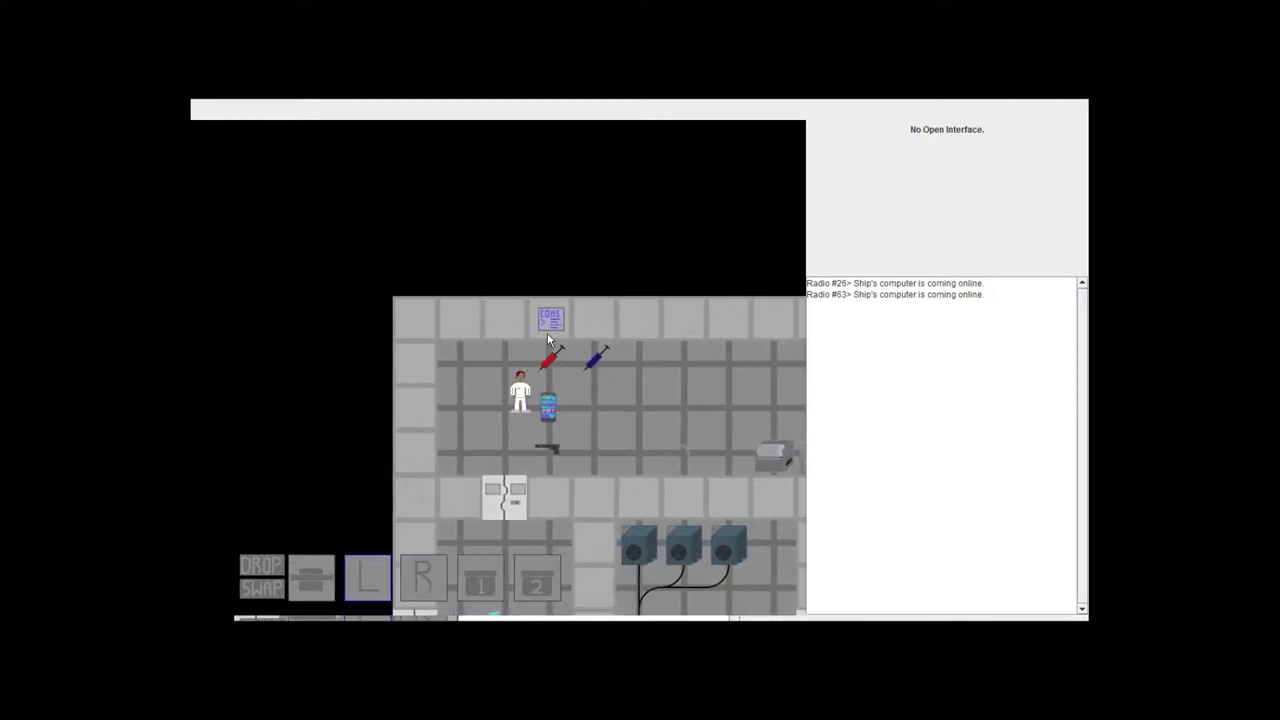
- Walk the crew member right and down through the ship, then back left
{"action": "key", "text": "Right"}
{"action": "key", "text": "Right"}
{"action": "key", "text": "Right"}
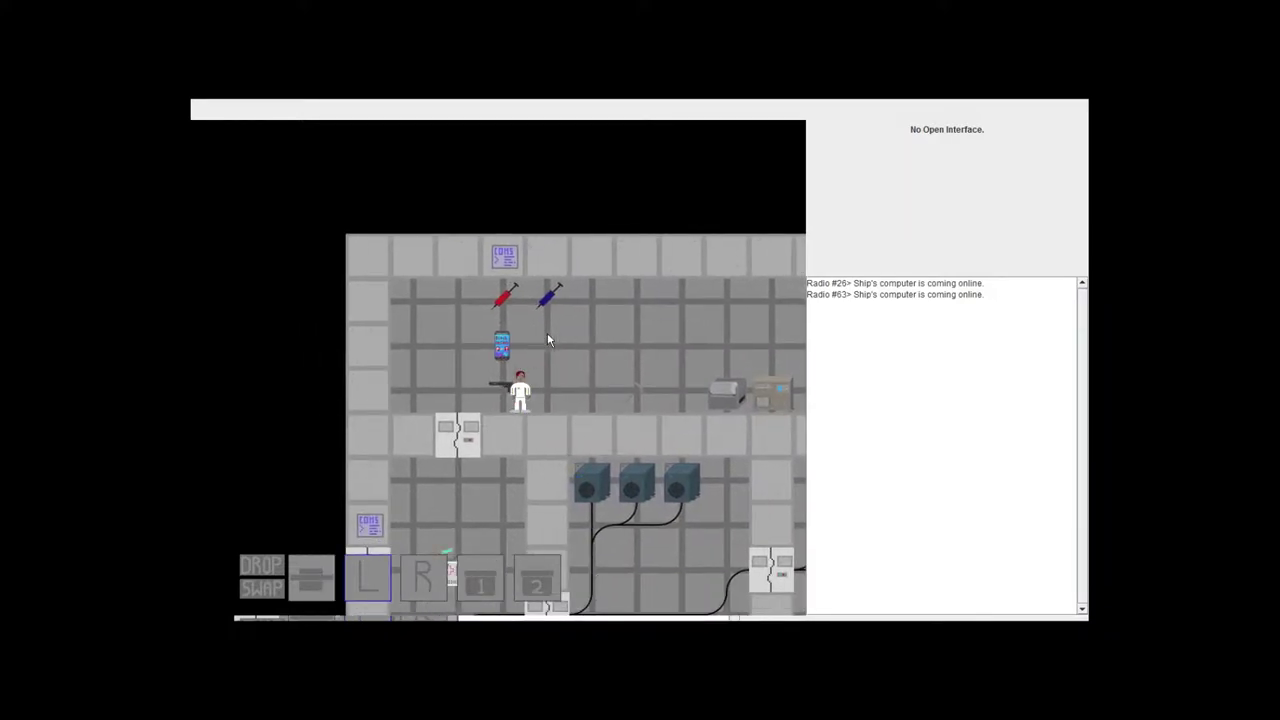
{"action": "key", "text": "Right"}
{"action": "key", "text": "Right"}
{"action": "key", "text": "Right"}
{"action": "key", "text": "Right"}
{"action": "key", "text": "Right"}
{"action": "key", "text": "Down"}
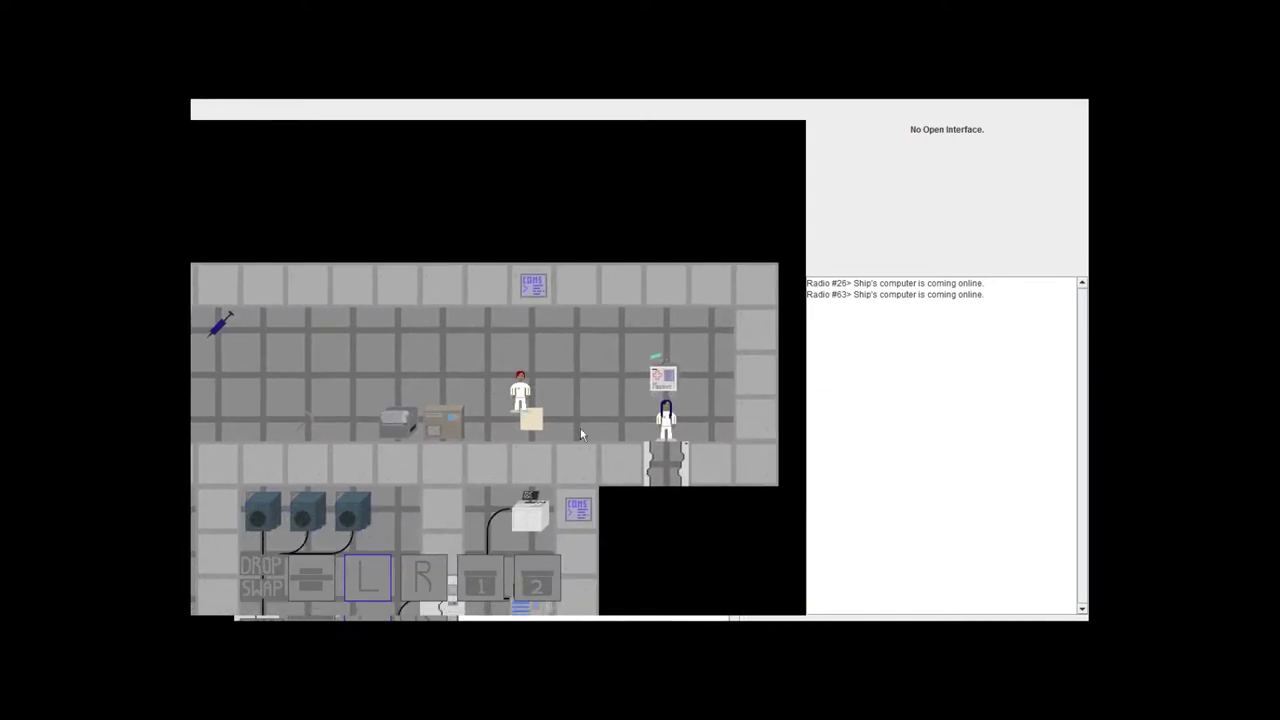
{"action": "key", "text": "Left"}
{"action": "key", "text": "Left"}
{"action": "key", "text": "Left"}
{"action": "key", "text": "Left"}
{"action": "key", "text": "Left"}
{"action": "key", "text": "Left"}
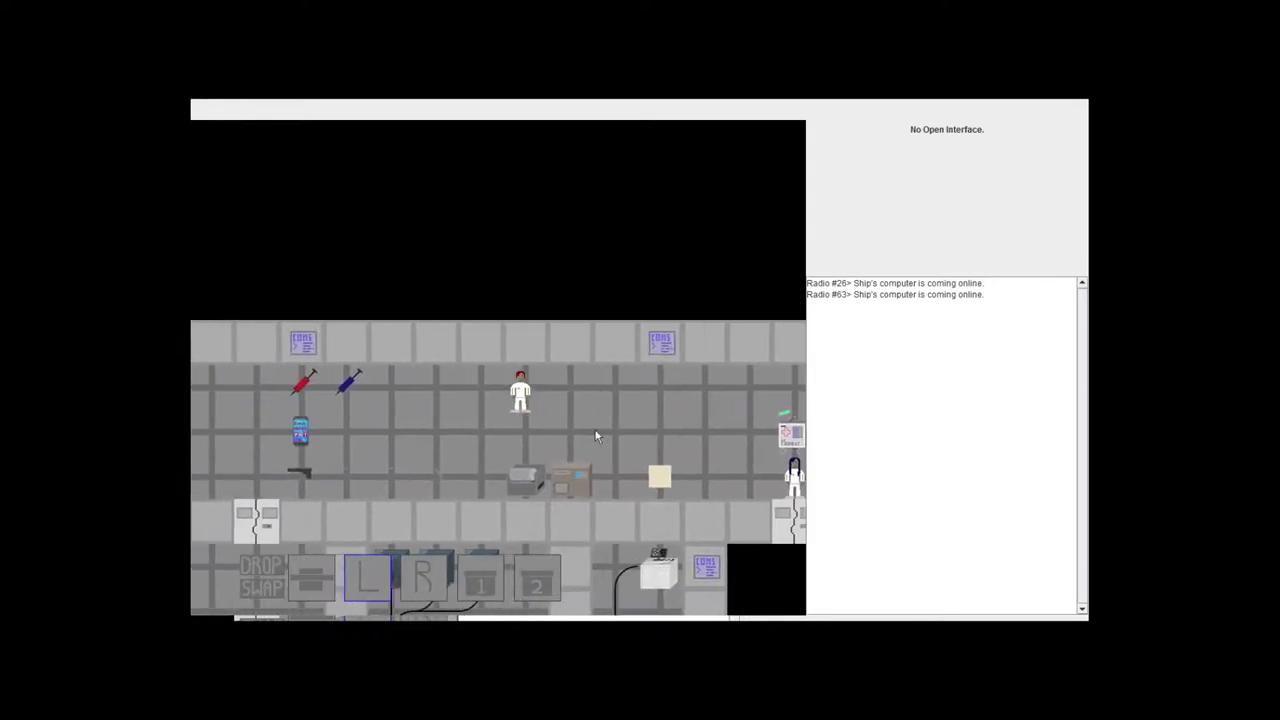
{"action": "key", "text": "Left"}
{"action": "key", "text": "Left"}
- Step beside the ship's computer and bring up the teleport interface
{"action": "key", "text": "Up"}
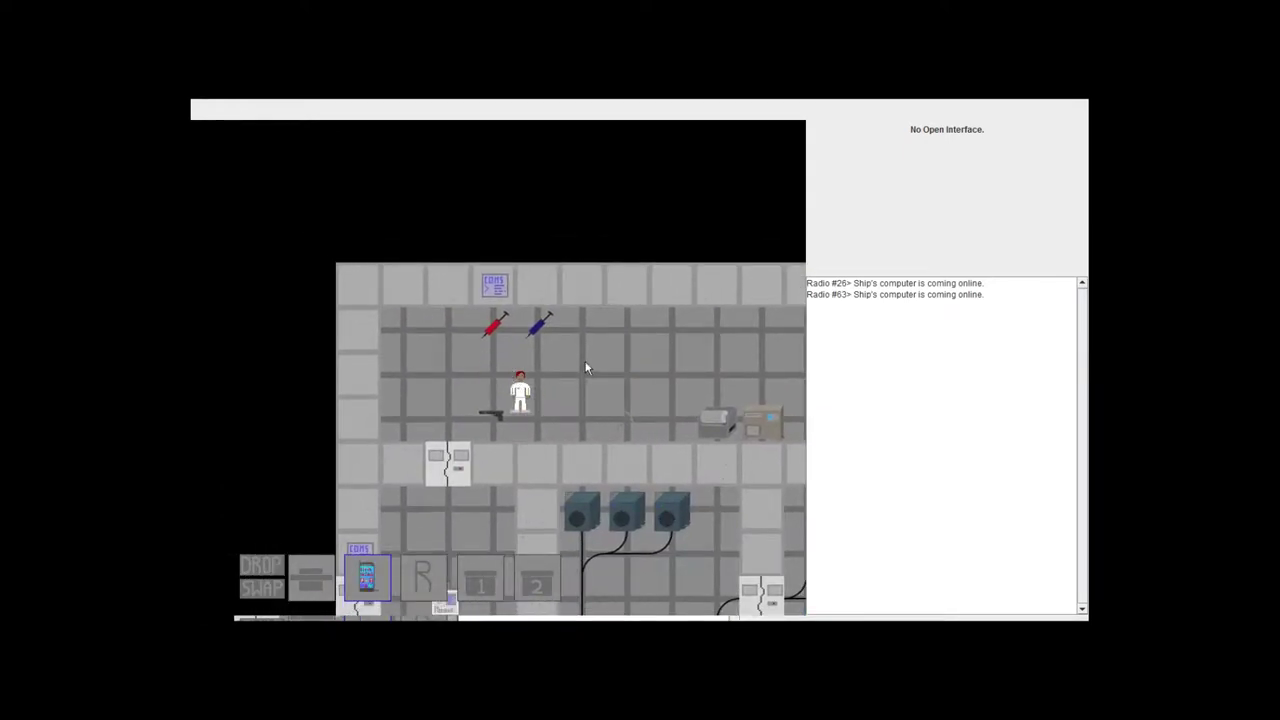
{"action": "key", "text": "Right"}
{"action": "key", "text": "Down"}
{"action": "key", "text": "z"}
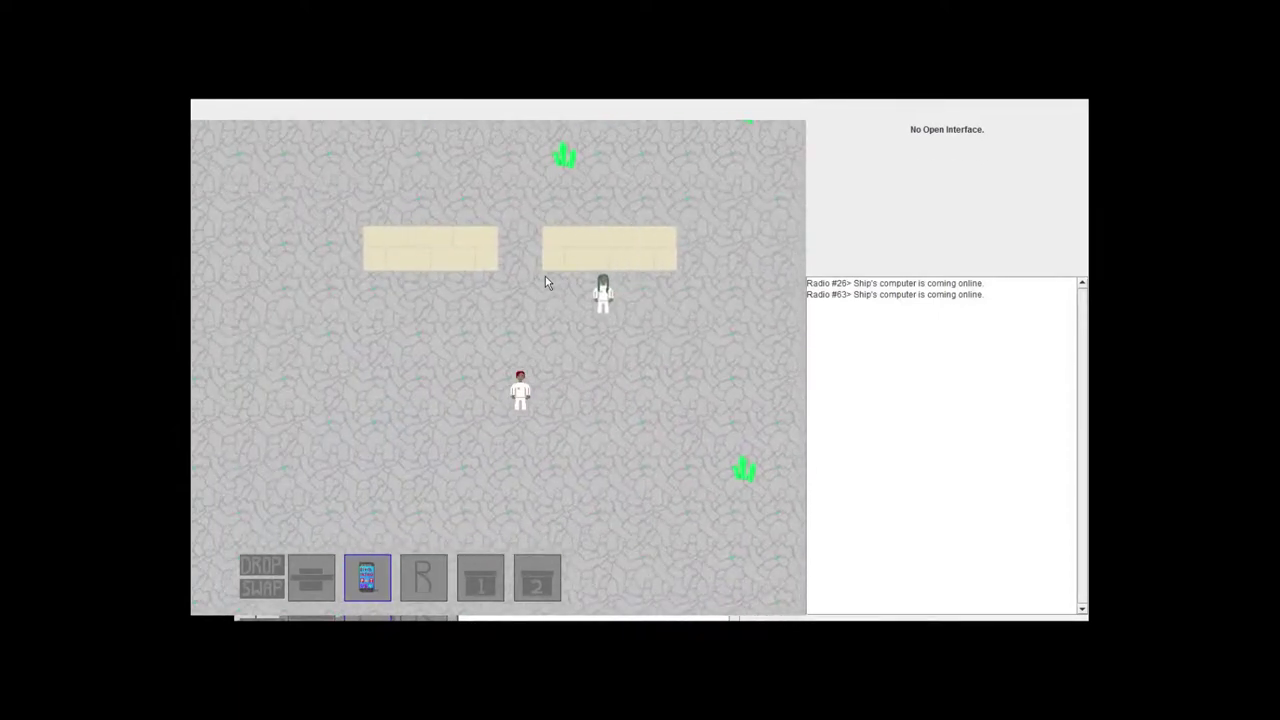
- Walk left and up past the growing sandstone walls, then back down between them
{"action": "key", "text": "Left"}
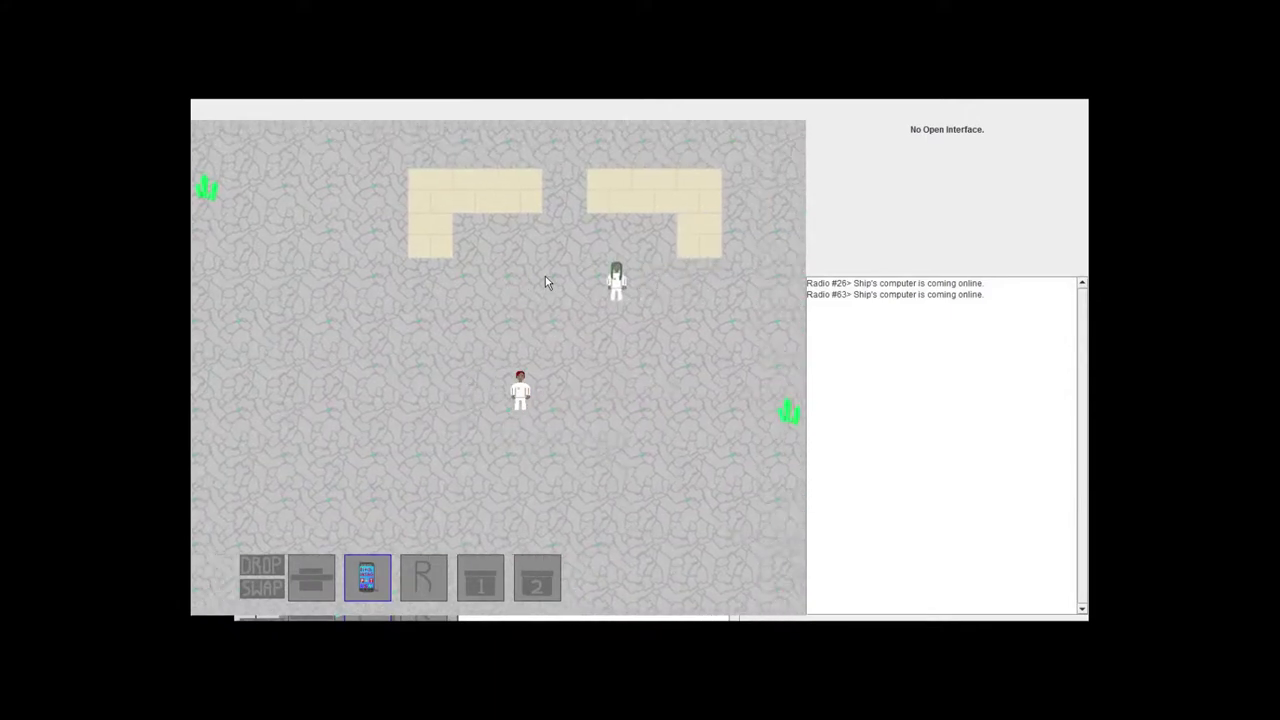
{"action": "key", "text": "Up"}
{"action": "key", "text": "Up"}
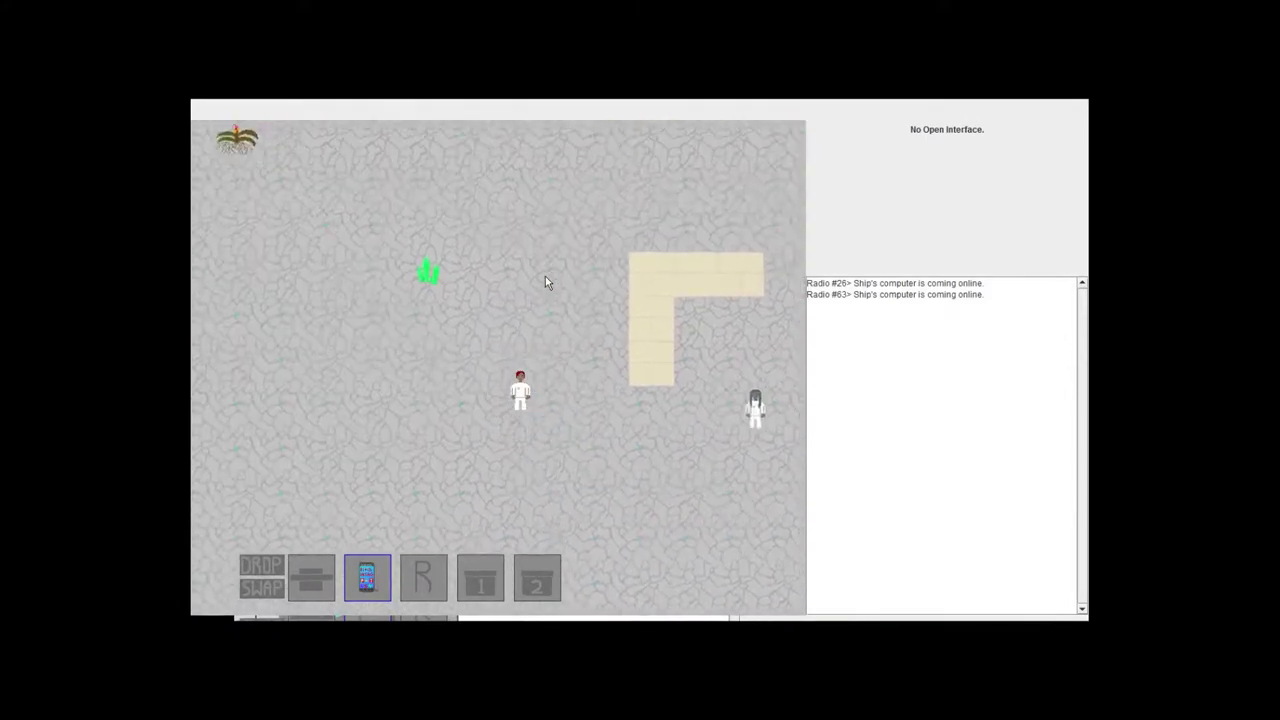
{"action": "key", "text": "Left"}
{"action": "key", "text": "Up"}
{"action": "key", "text": "Down"}
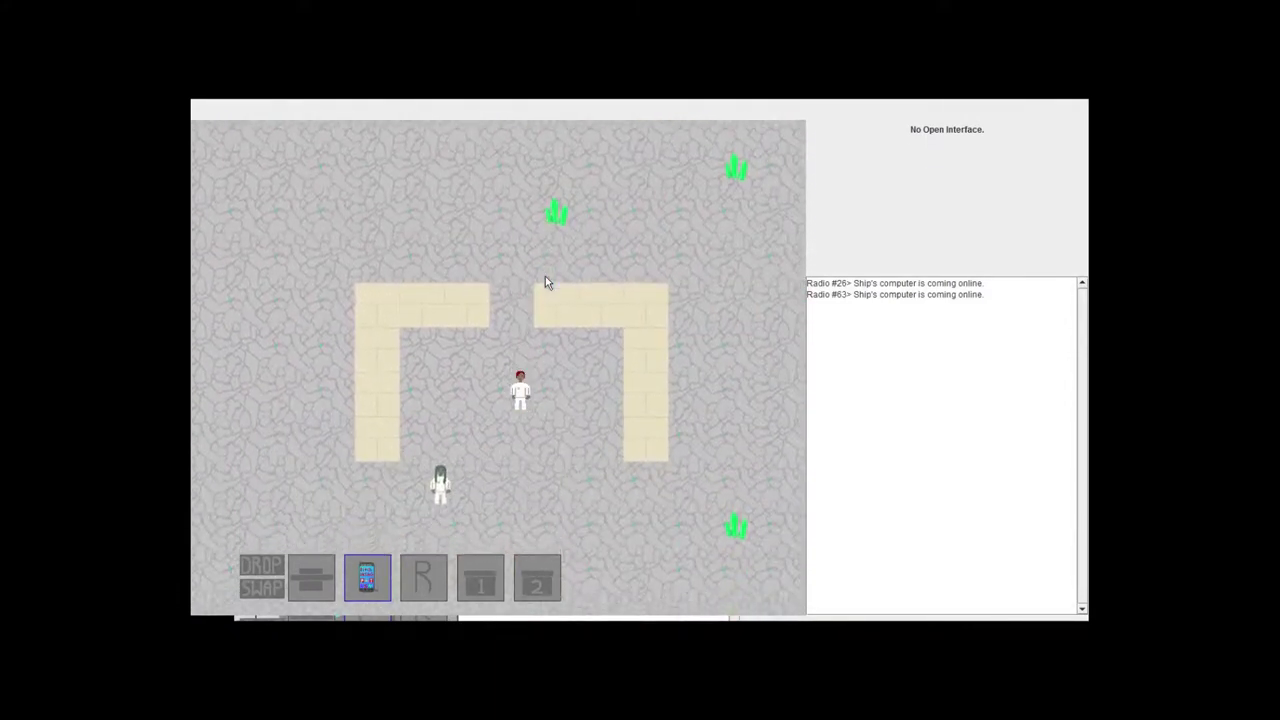
{"action": "key", "text": "Down"}
{"action": "key", "text": "Down"}
{"action": "key", "text": "Down"}
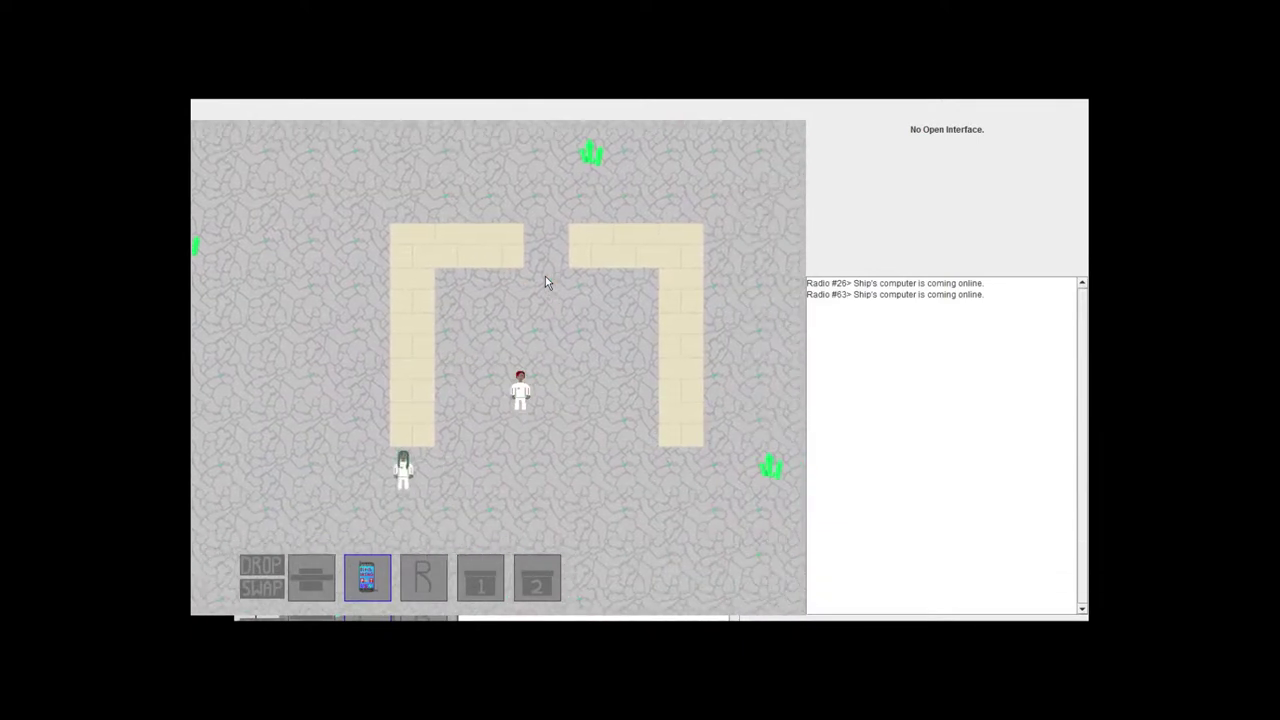
- Shuffle around inside the sandstone enclosure as the builder finishes
{"action": "key", "text": "Down"}
{"action": "key", "text": "Down"}
{"action": "key", "text": "Up"}
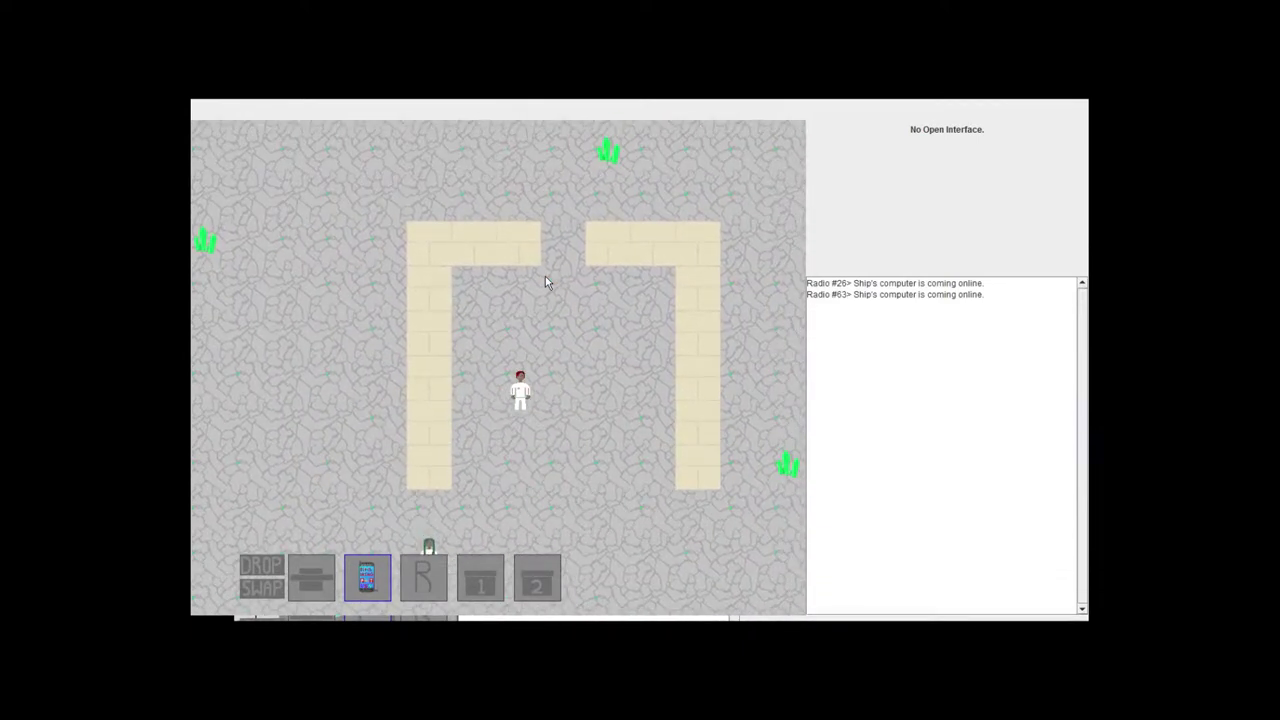
{"action": "key", "text": "Down"}
{"action": "key", "text": "Right"}
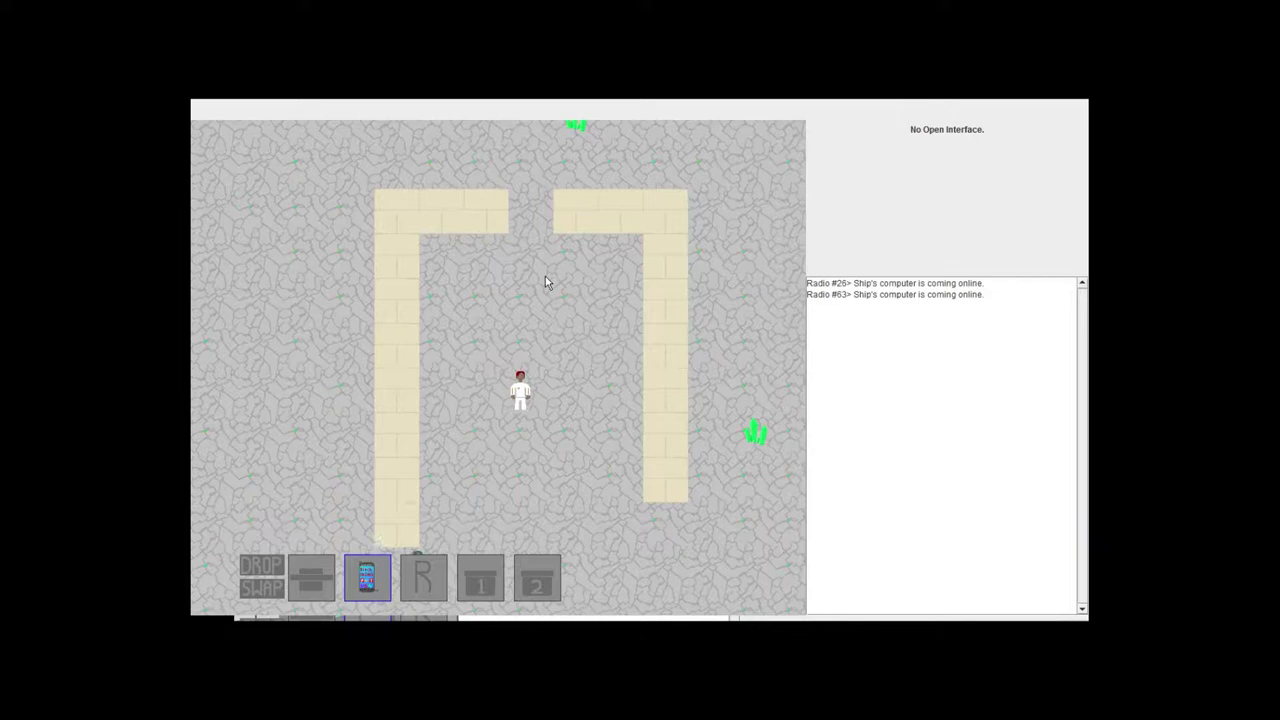
- Move down-right inside the enclosure, then exit up through its top gap
{"action": "key", "text": "Down"}
{"action": "key", "text": "Right"}
{"action": "key", "text": "Down"}
{"action": "key", "text": "Right"}
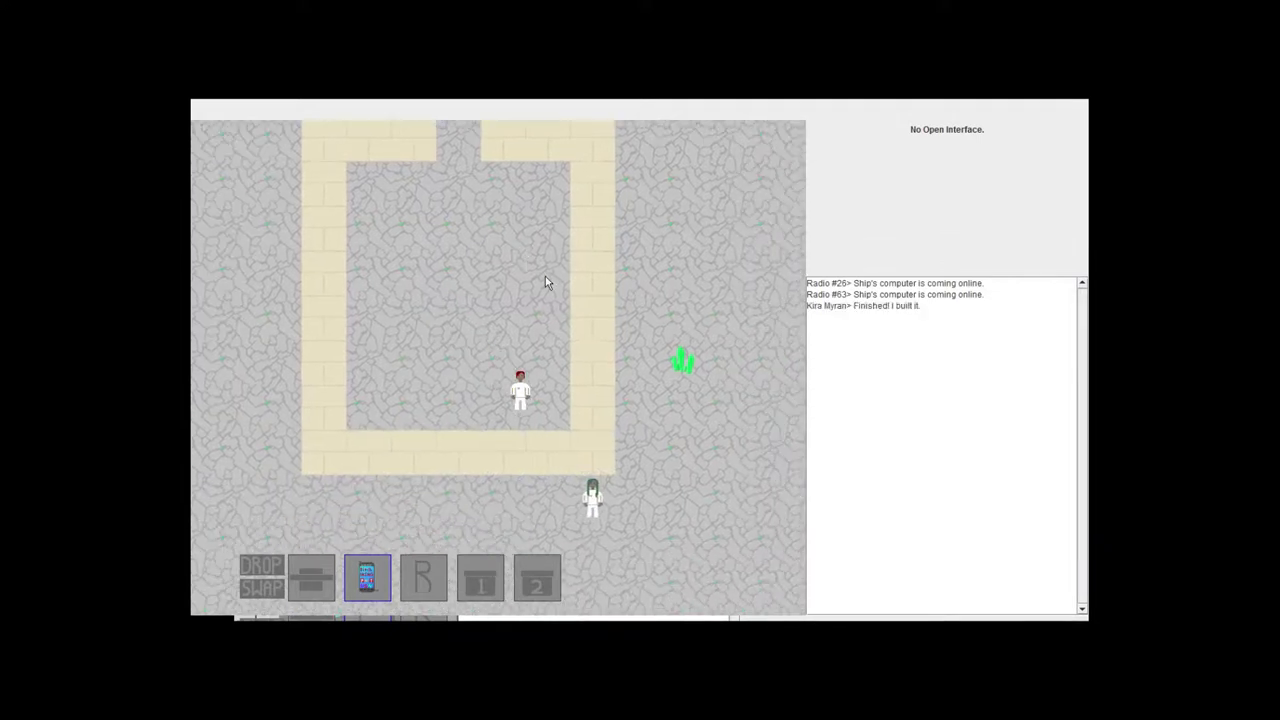
{"action": "key", "text": "Up"}
{"action": "key", "text": "Up"}
{"action": "key", "text": "Up"}
{"action": "key", "text": "Up"}
{"action": "key", "text": "Up"}
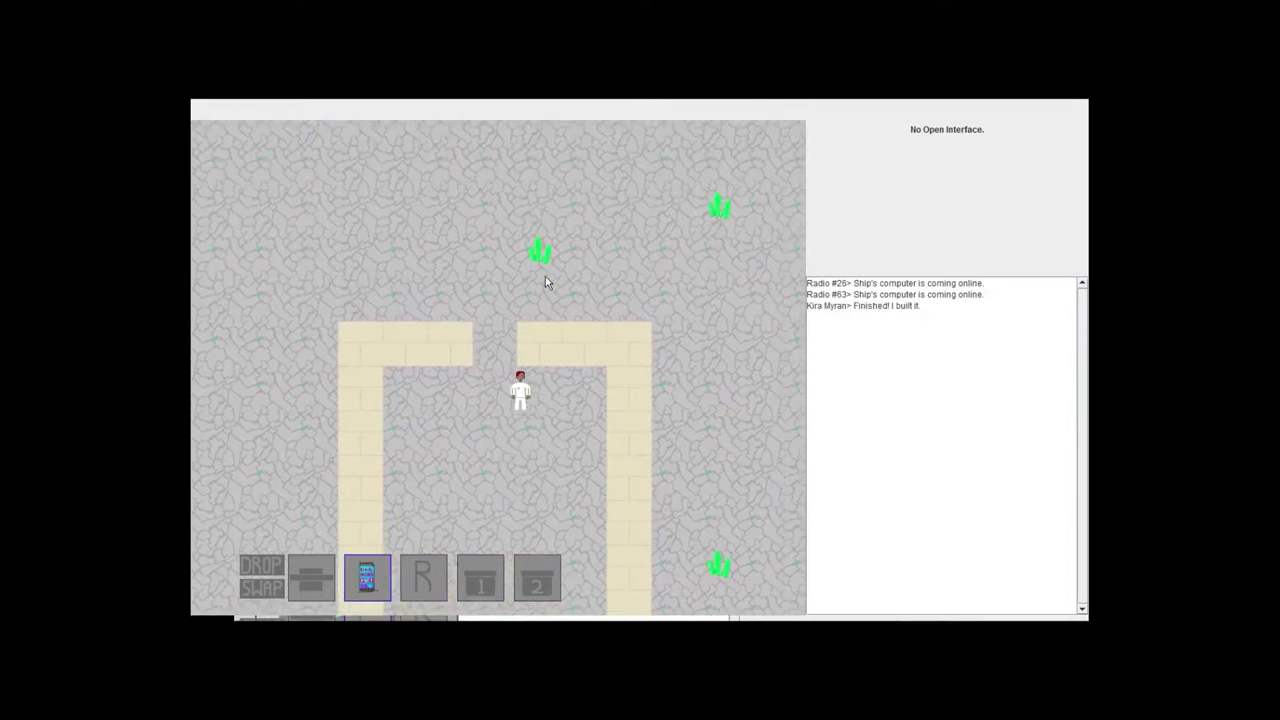
{"action": "key", "text": "Up"}
- Walk across the open ground and far up, leaving the enclosure behind
{"action": "key", "text": "Down"}
{"action": "key", "text": "Down"}
{"action": "key", "text": "Right"}
{"action": "key", "text": "Right"}
{"action": "key", "text": "Right"}
{"action": "key", "text": "Right"}
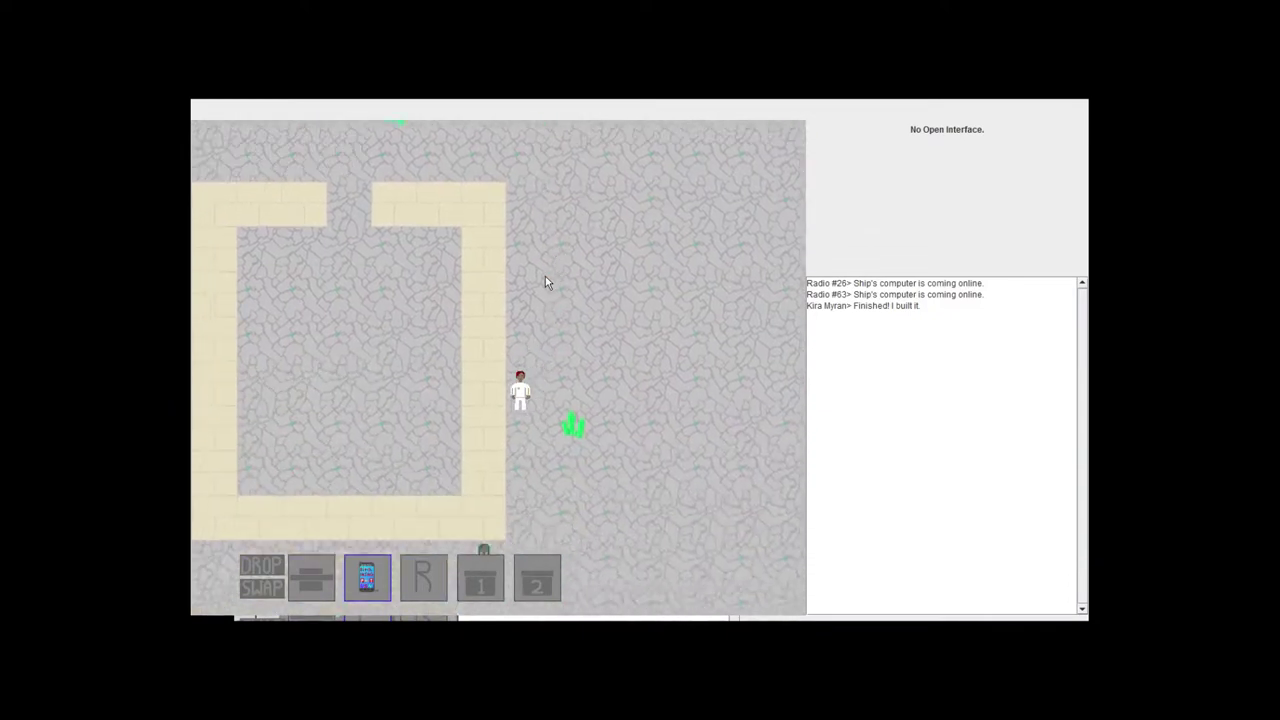
{"action": "key", "text": "Right"}
{"action": "key", "text": "Left"}
{"action": "key", "text": "Left"}
{"action": "key", "text": "Left"}
{"action": "key", "text": "Left"}
{"action": "key", "text": "Left"}
{"action": "key", "text": "Left"}
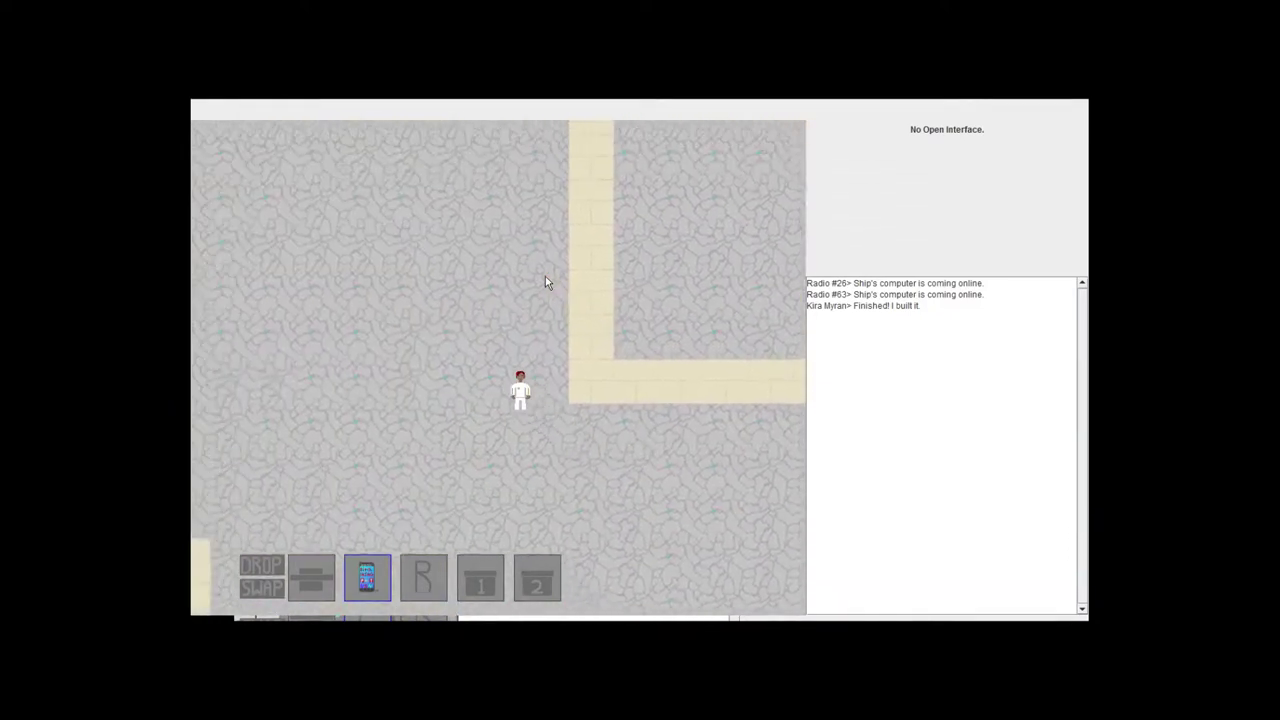
{"action": "key", "text": "Left"}
{"action": "key", "text": "Up"}
{"action": "key", "text": "Up"}
{"action": "key", "text": "Up"}
{"action": "key", "text": "Up"}
{"action": "key", "text": "Up"}
{"action": "key", "text": "Up"}
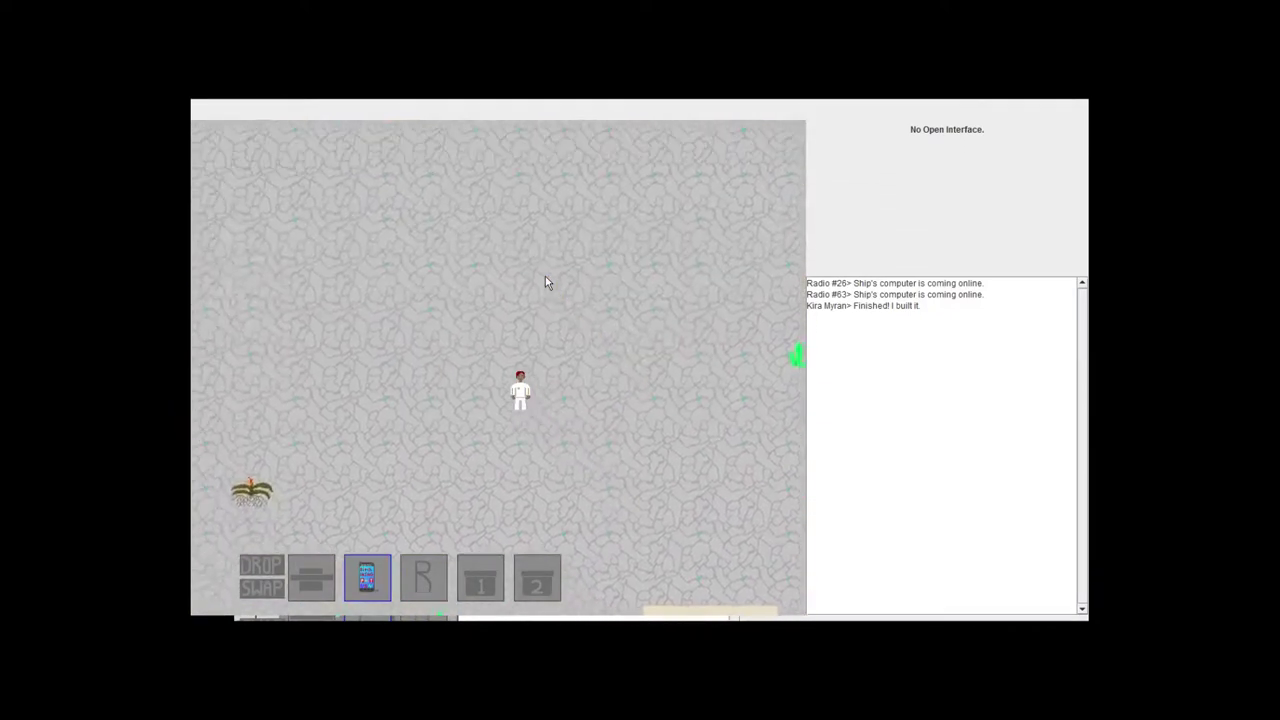
{"action": "key", "text": "Up"}
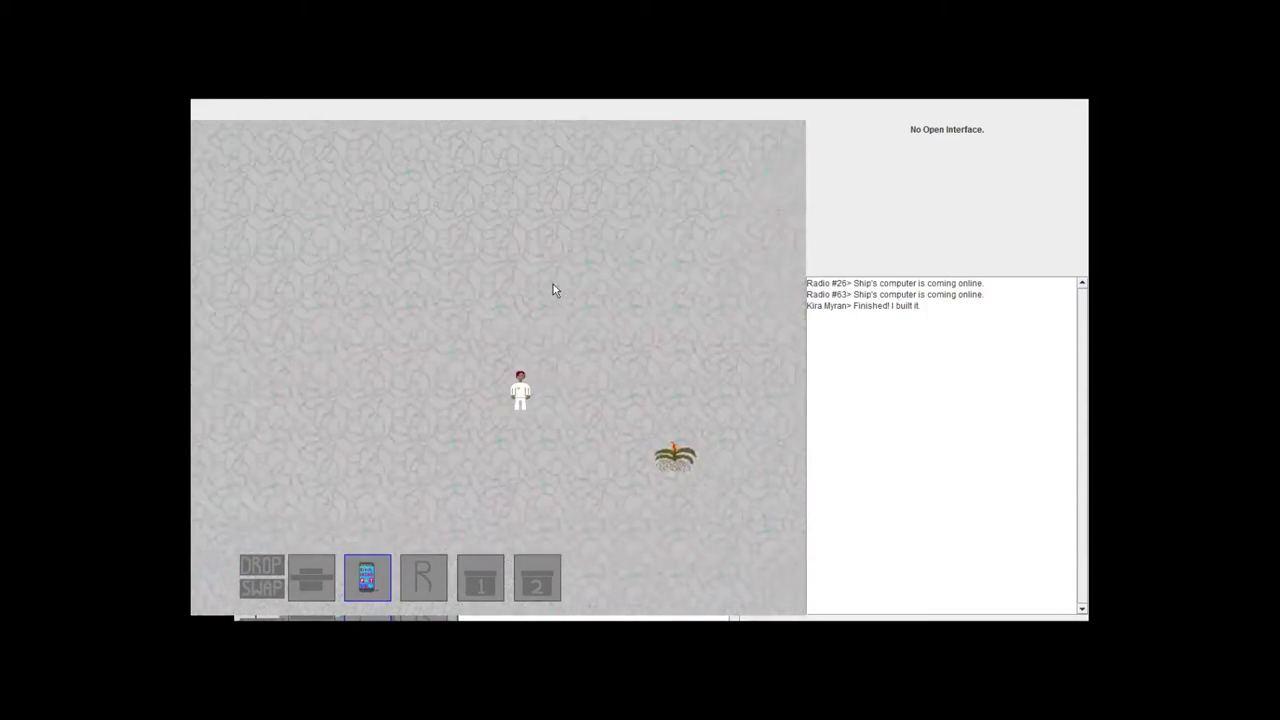